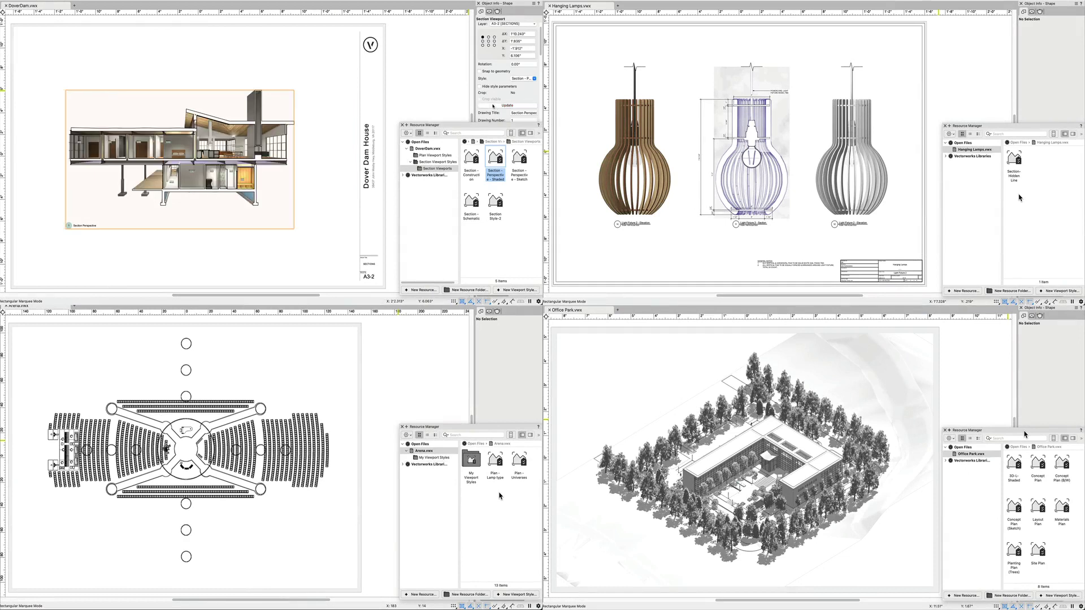
# - Apply Section-Hidden Line to the lamp viewport, Plan - Lamp type to the arena plan, and 3D-L-Shaded to Office Park
pyautogui.click(464, 110)
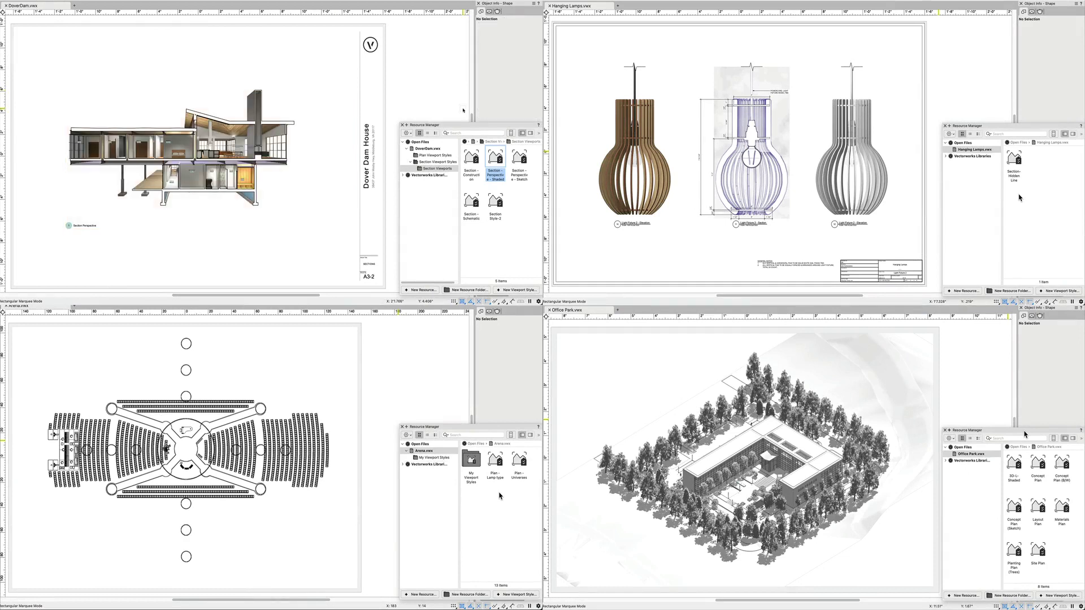
pyautogui.moveTo(1013, 160); pyautogui.dragTo(779, 145)
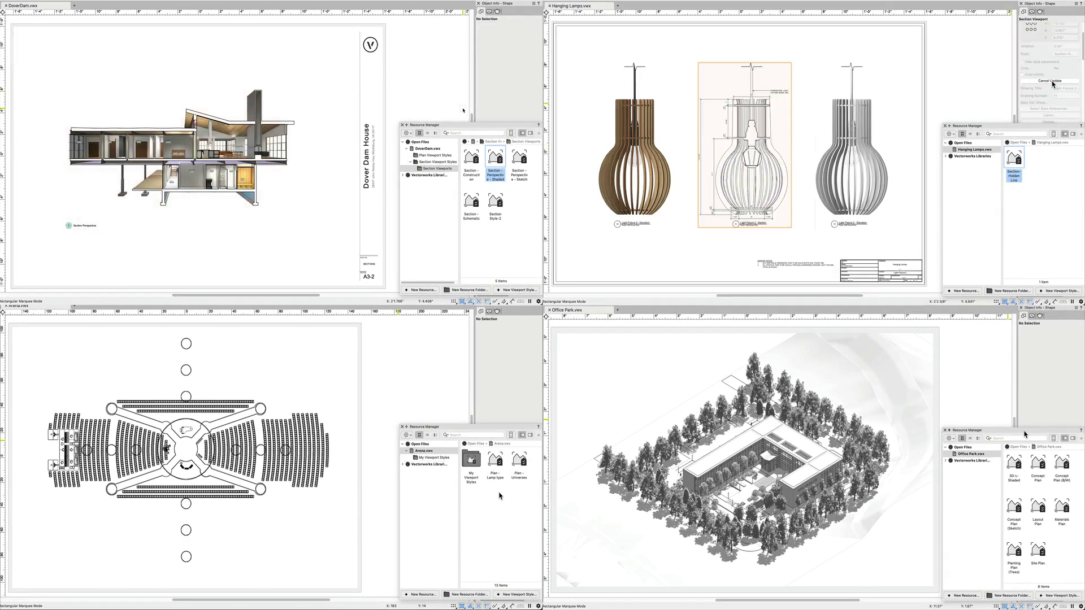
pyautogui.click(998, 90)
pyautogui.moveTo(495, 461); pyautogui.dragTo(371, 468)
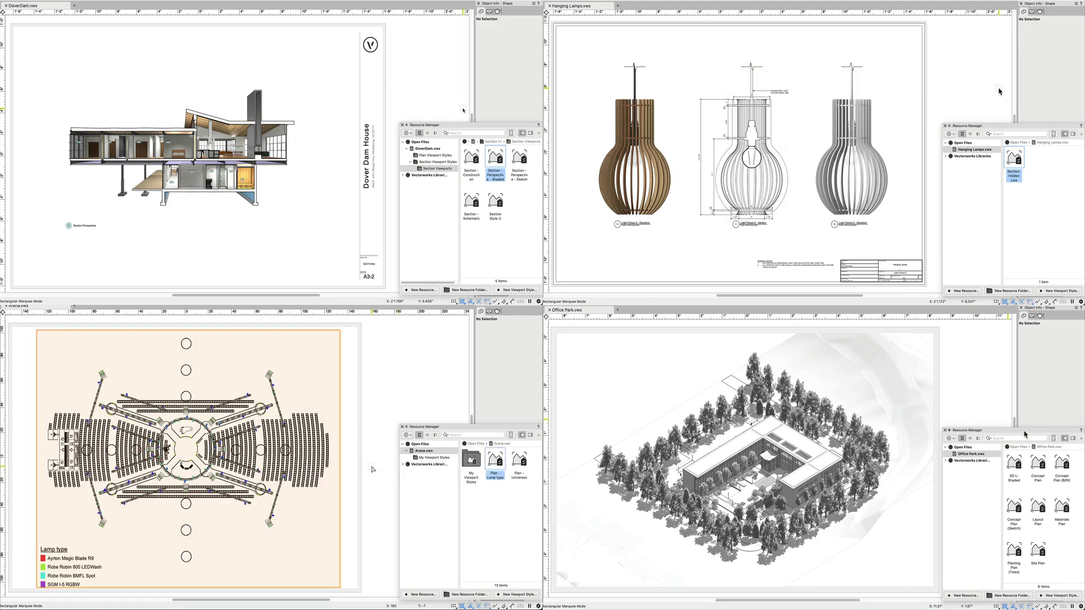
pyautogui.moveTo(1014, 463); pyautogui.dragTo(903, 458)
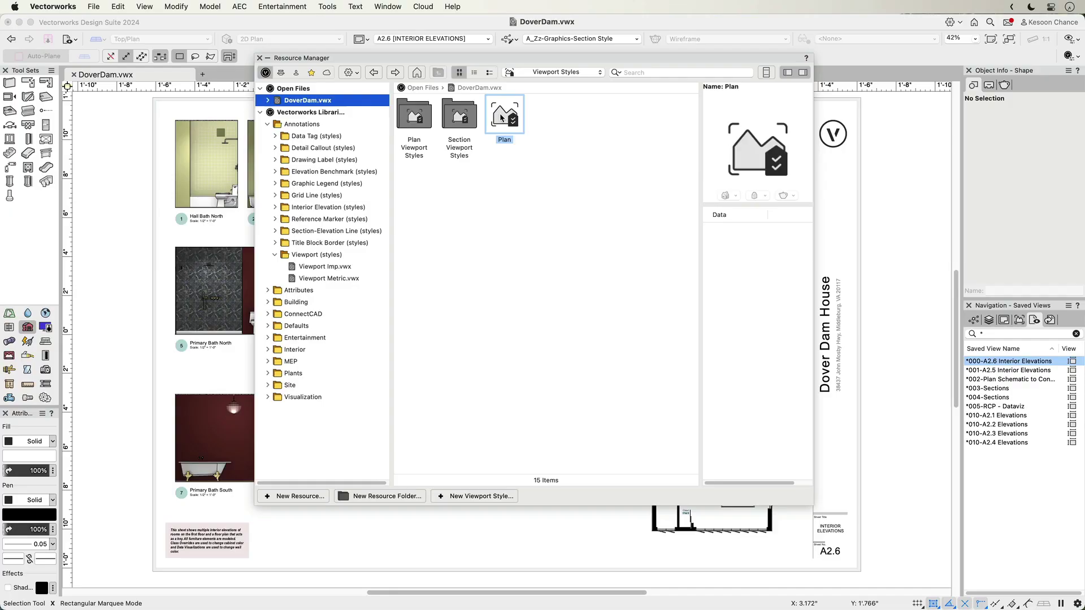
# - Review the Plan style's Section/Interior Elevation and Horizontal Section settings, then close it on Standard unchanged
pyautogui.rightClick(501, 118)
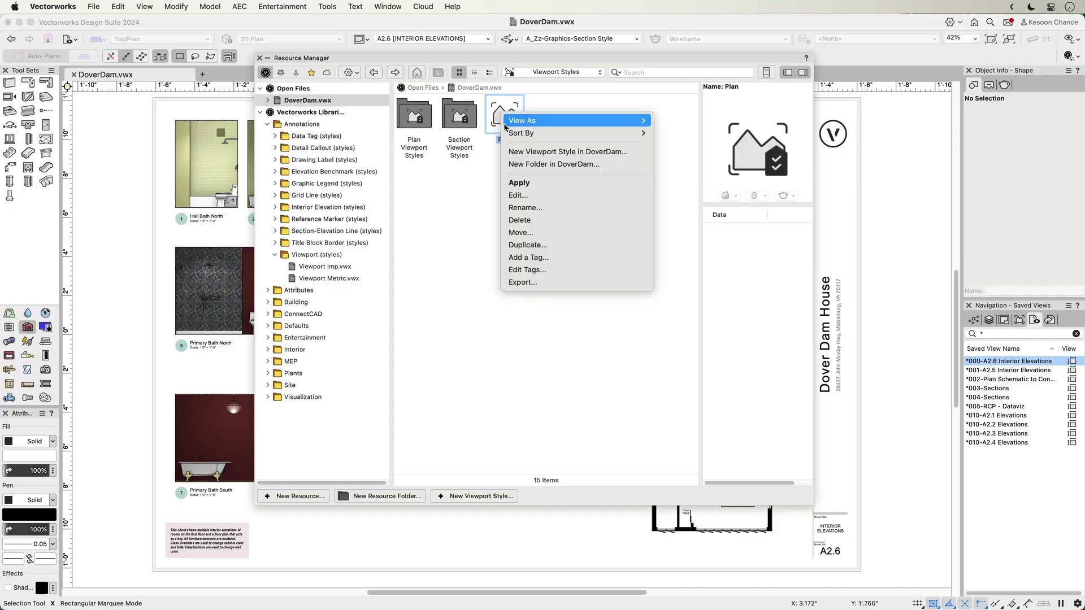
pyautogui.click(524, 198)
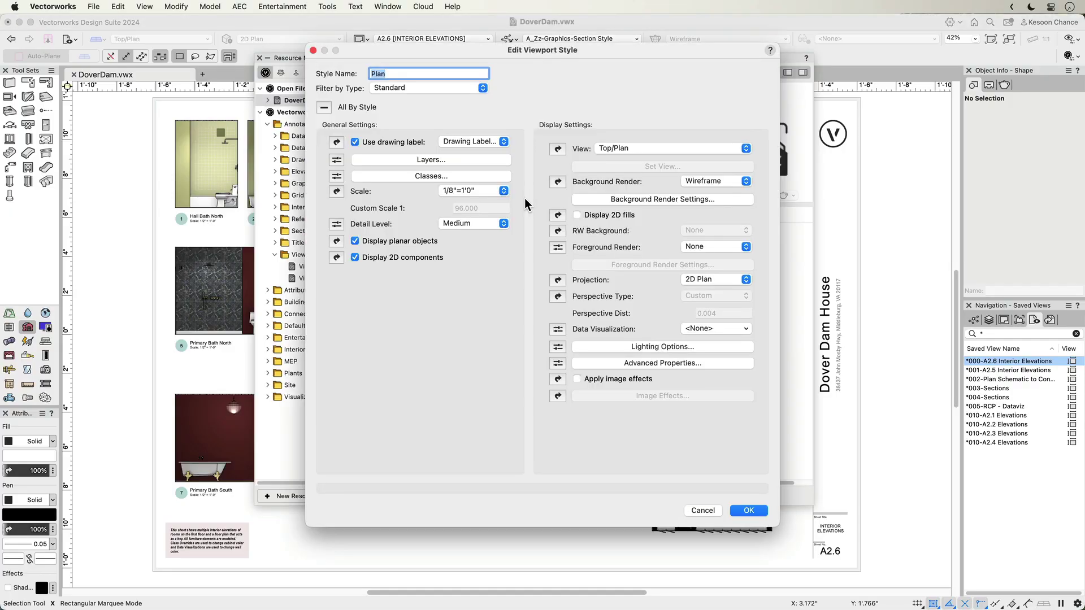
pyautogui.click(480, 88)
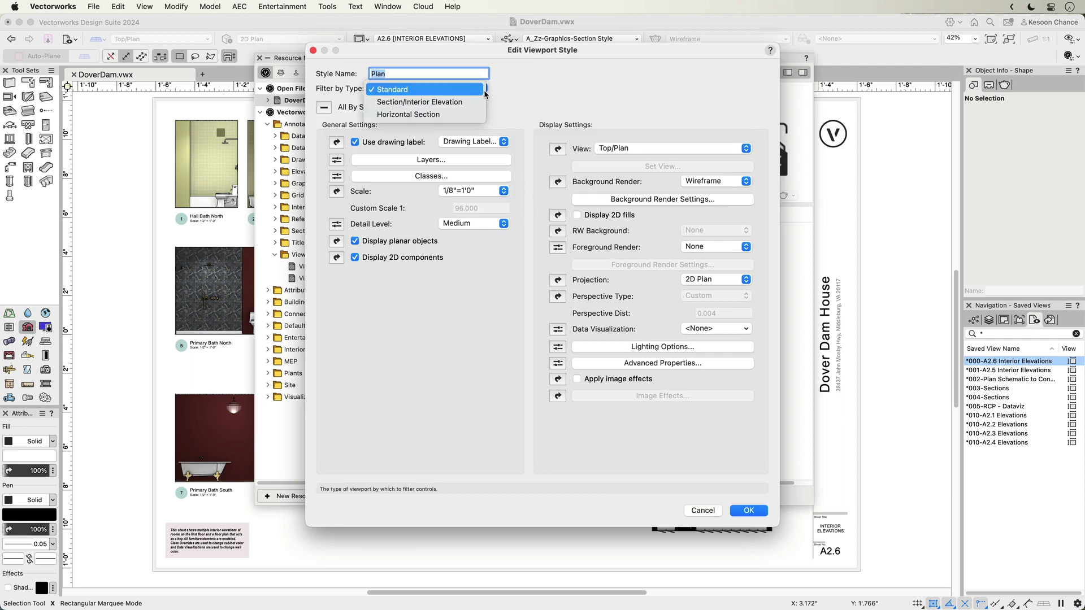
pyautogui.click(481, 101)
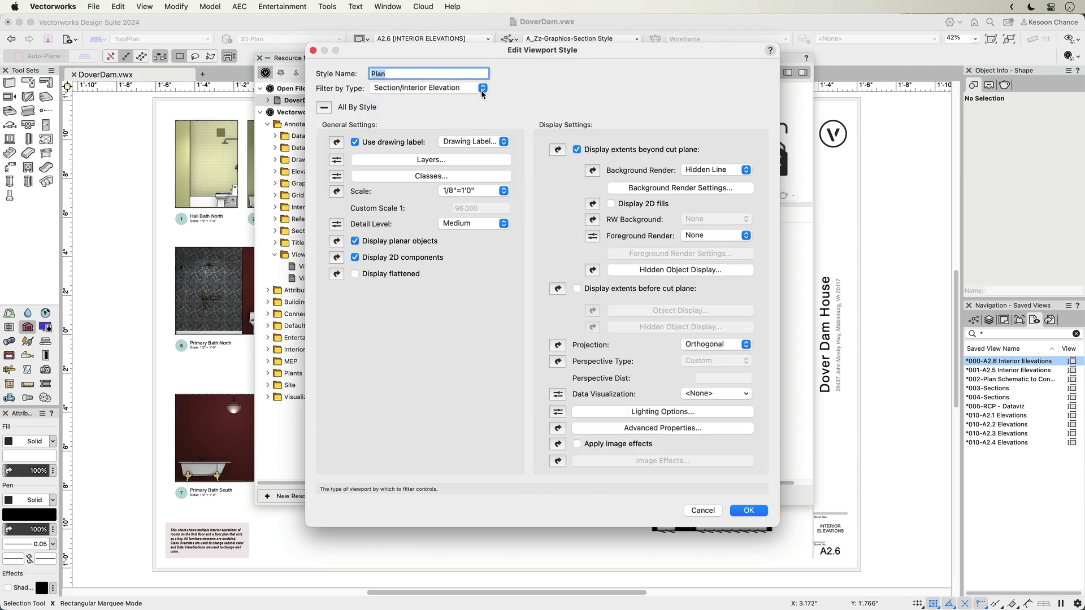
pyautogui.click(482, 89)
pyautogui.click(484, 101)
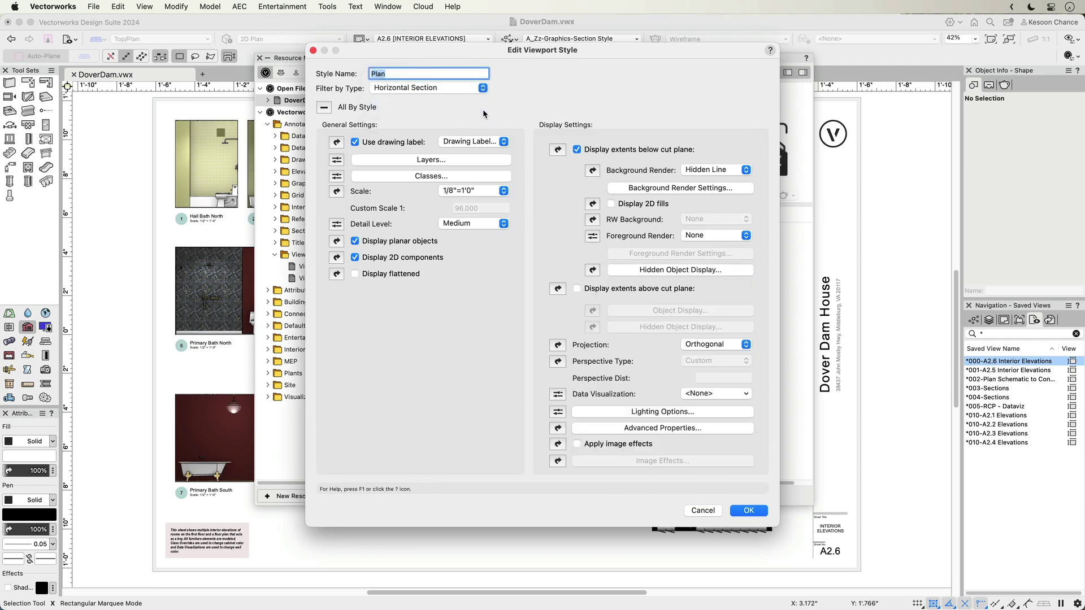
pyautogui.click(483, 90)
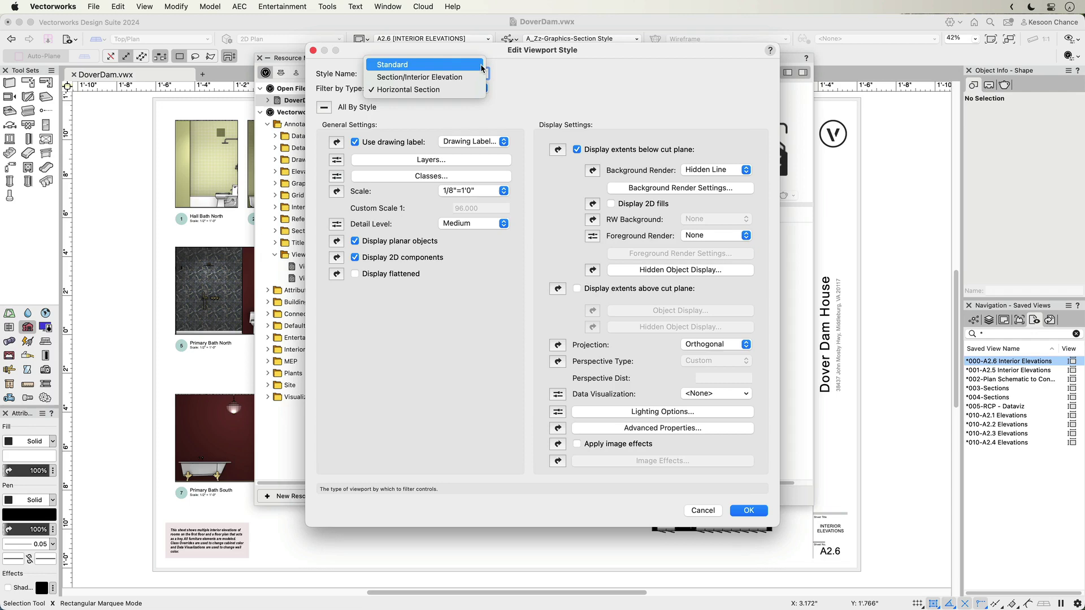
pyautogui.click(481, 65)
pyautogui.click(748, 510)
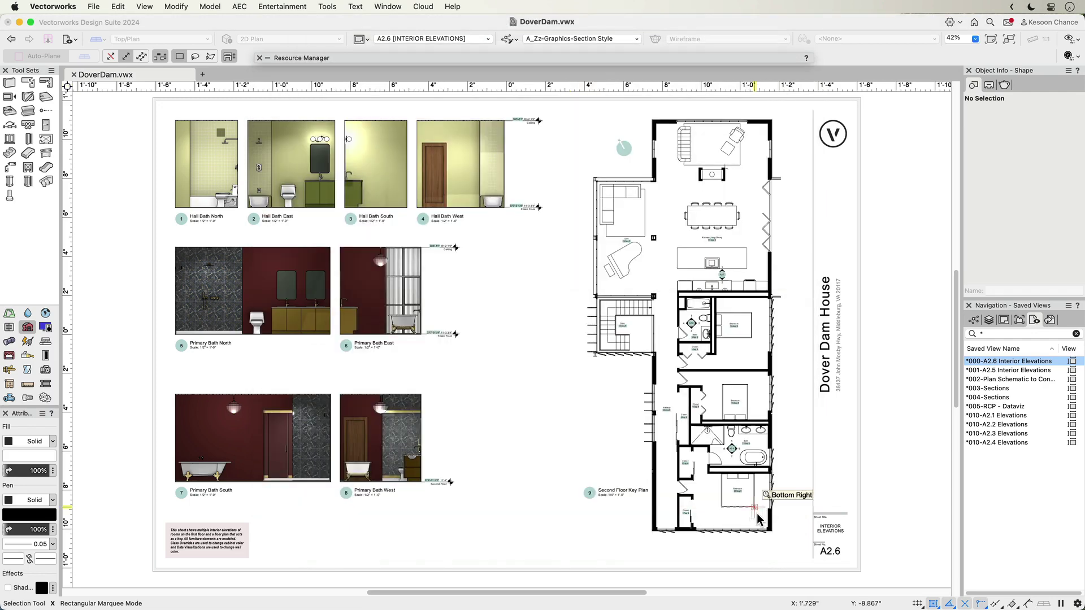
# - On sheet A2.5, make Guest Suite West's viewport into an Elevation-Shaded style with Layers and Classes By Instance
pyautogui.doubleClick(984, 371)
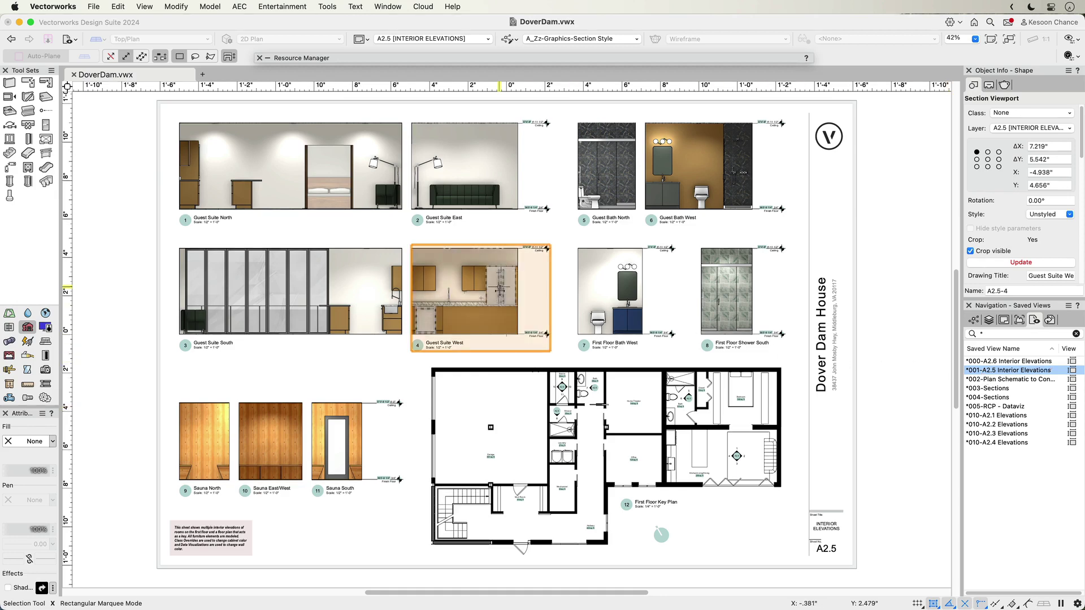
pyautogui.rightClick(499, 294)
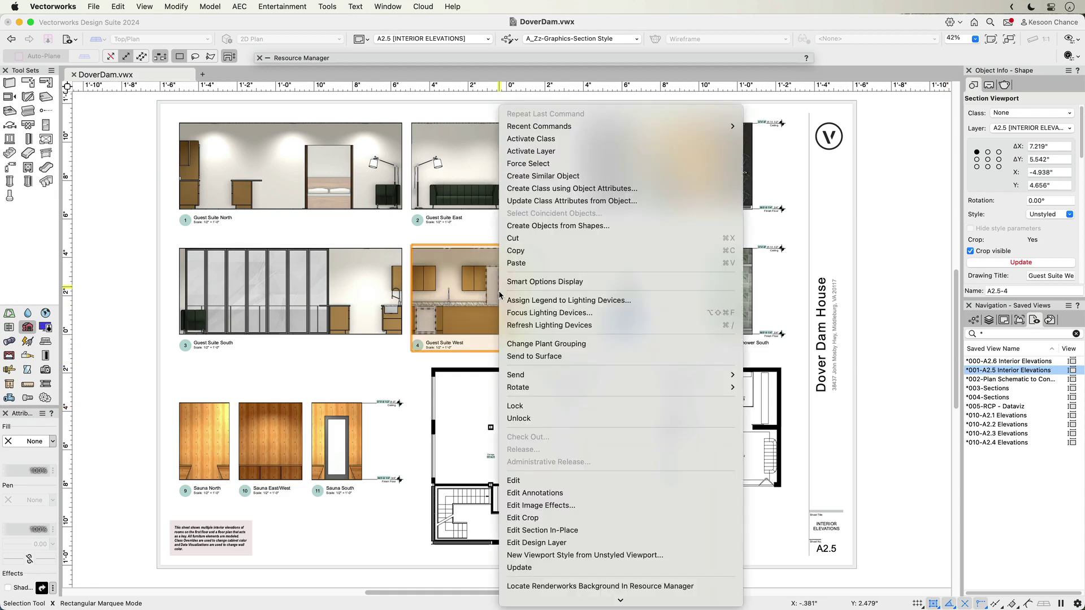
pyautogui.click(576, 555)
pyautogui.write('Elevation-Shaded')
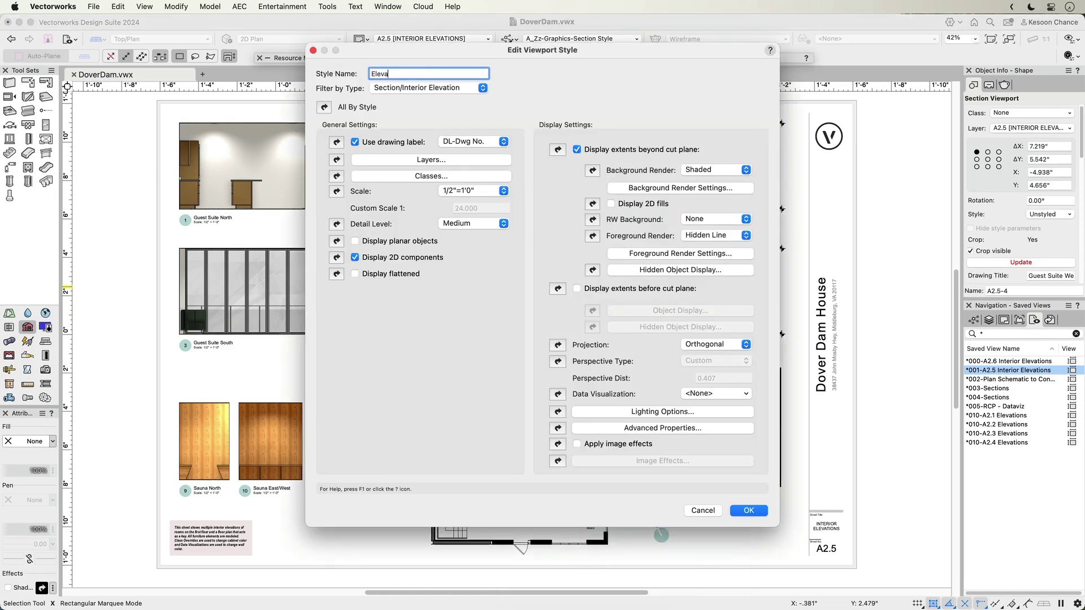
pyautogui.click(333, 161)
pyautogui.click(336, 177)
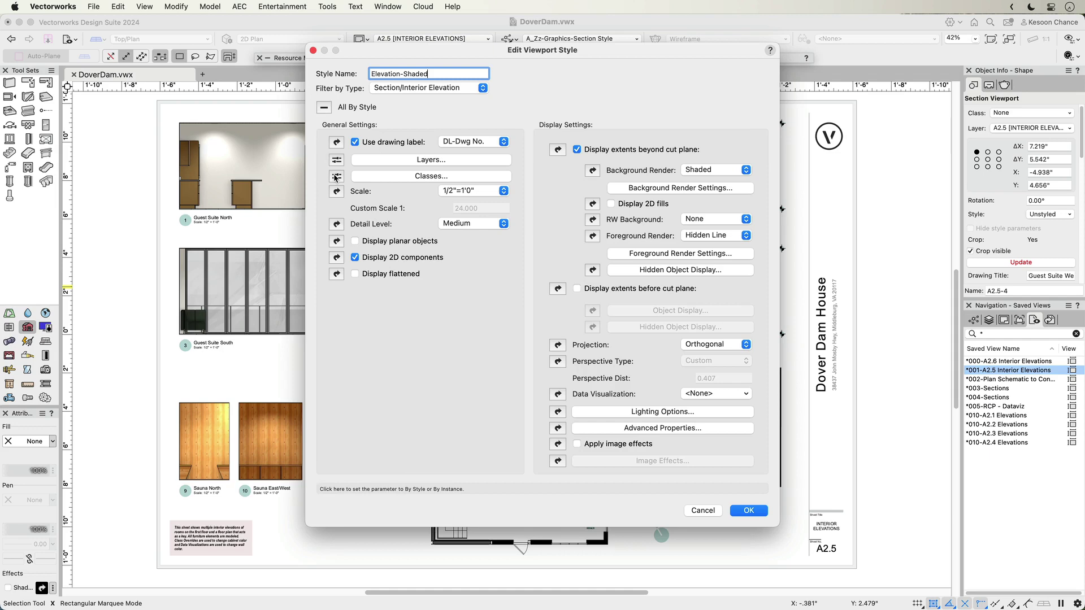
pyautogui.click(748, 510)
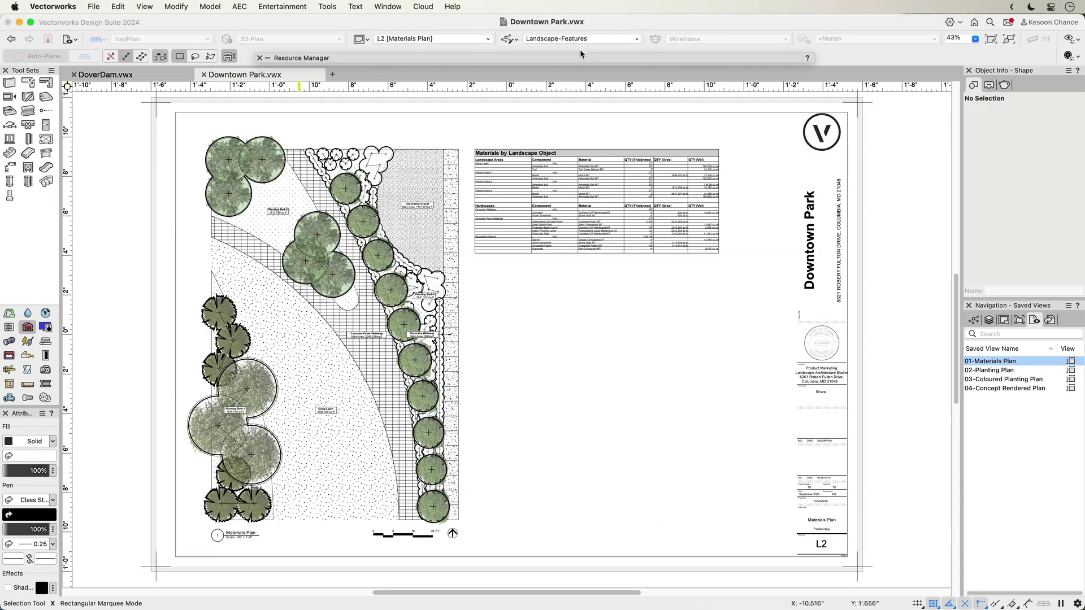
# - Apply Materials Plan to the L2 viewport, then compare the L3, Lx and C1 sheet panes
pyautogui.moveTo(581, 61)
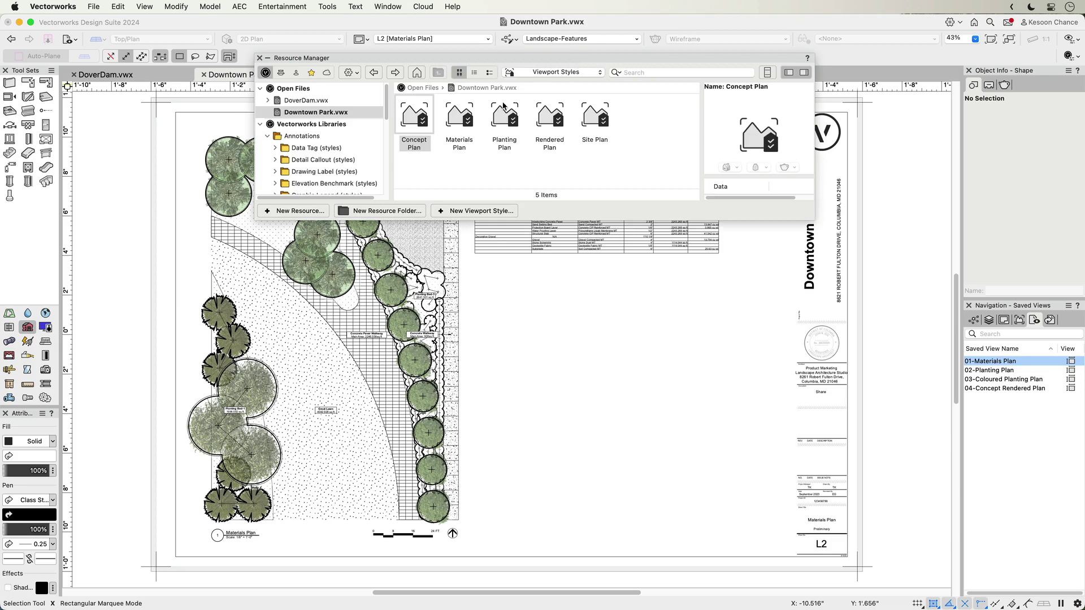
pyautogui.moveTo(458, 127)
pyautogui.mouseDown()
pyautogui.moveTo(446, 181)
pyautogui.moveTo(385, 261)
pyautogui.mouseUp()
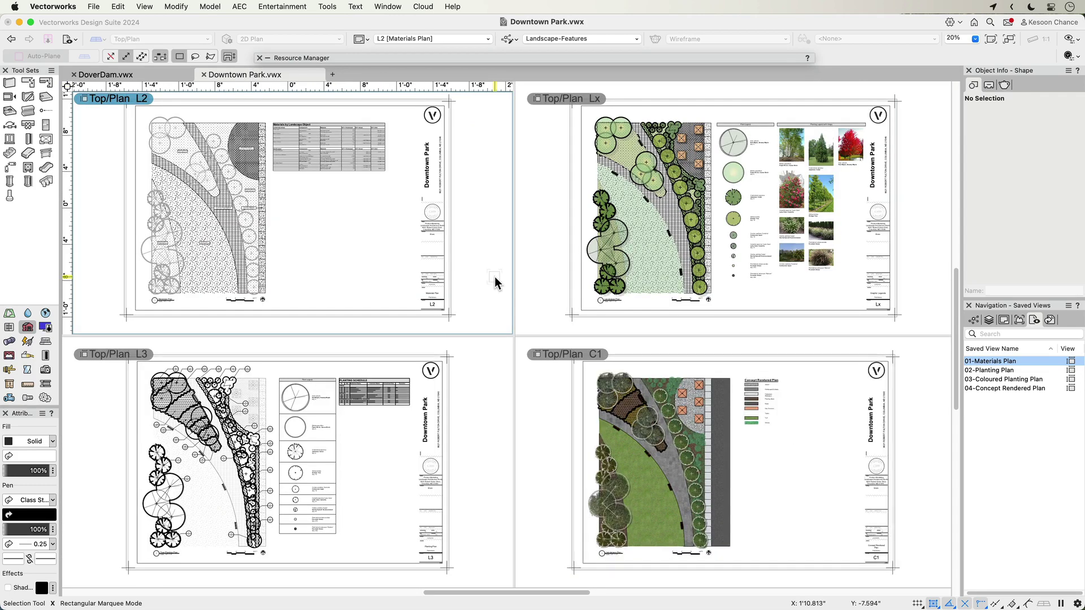
pyautogui.click(484, 367)
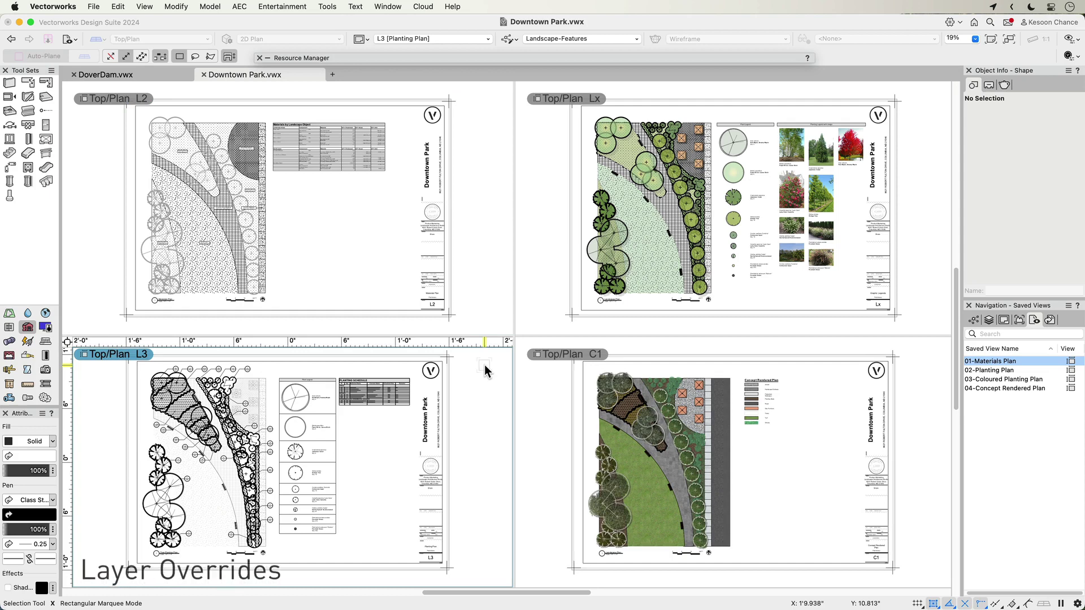
pyautogui.click(553, 309)
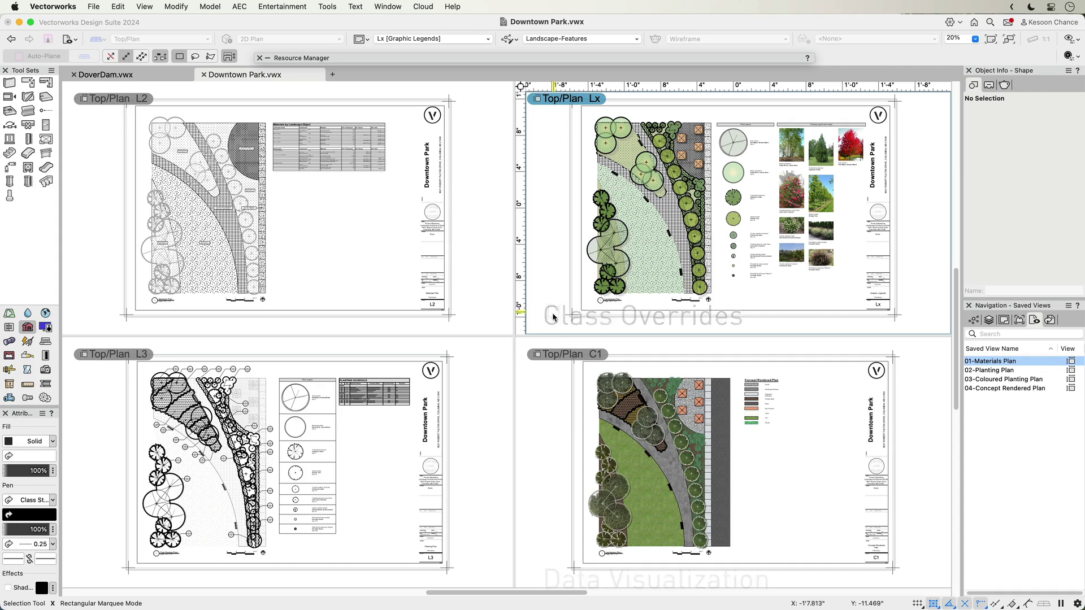
pyautogui.click(546, 387)
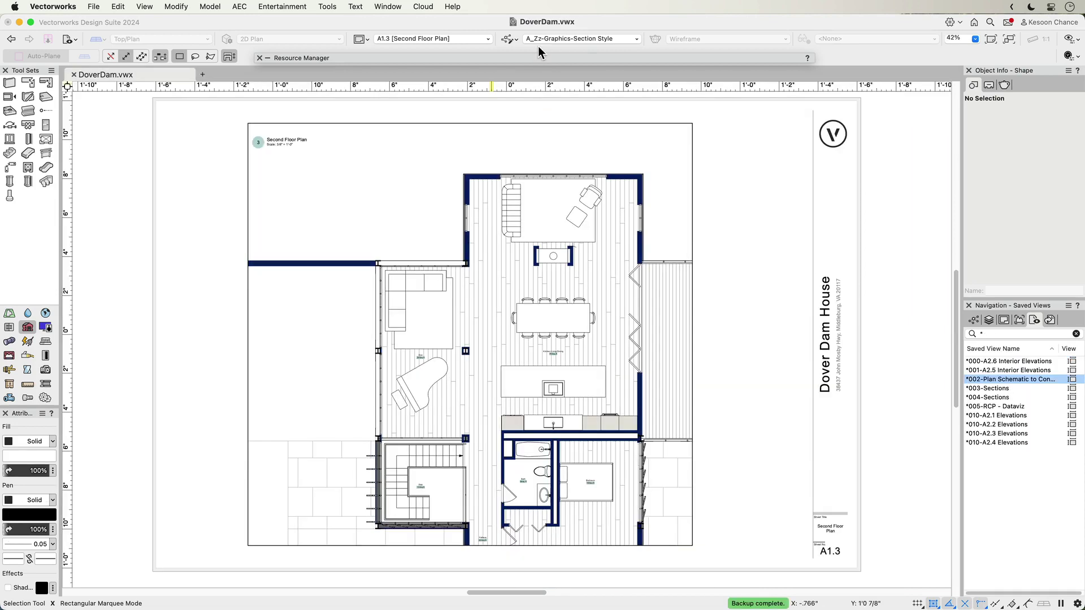
# - Drag the Plan-Construction style onto the A1.3 Second Floor Plan viewport
pyautogui.moveTo(526, 59)
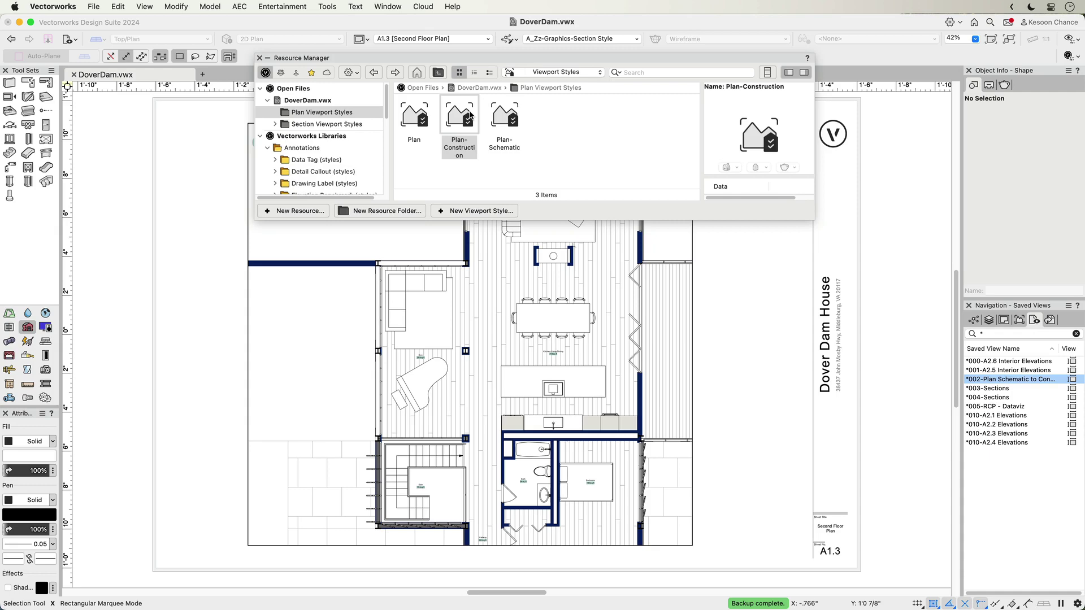
pyautogui.moveTo(459, 116)
pyautogui.mouseDown()
pyautogui.moveTo(470, 117)
pyautogui.moveTo(449, 212)
pyautogui.moveTo(465, 264)
pyautogui.mouseUp()
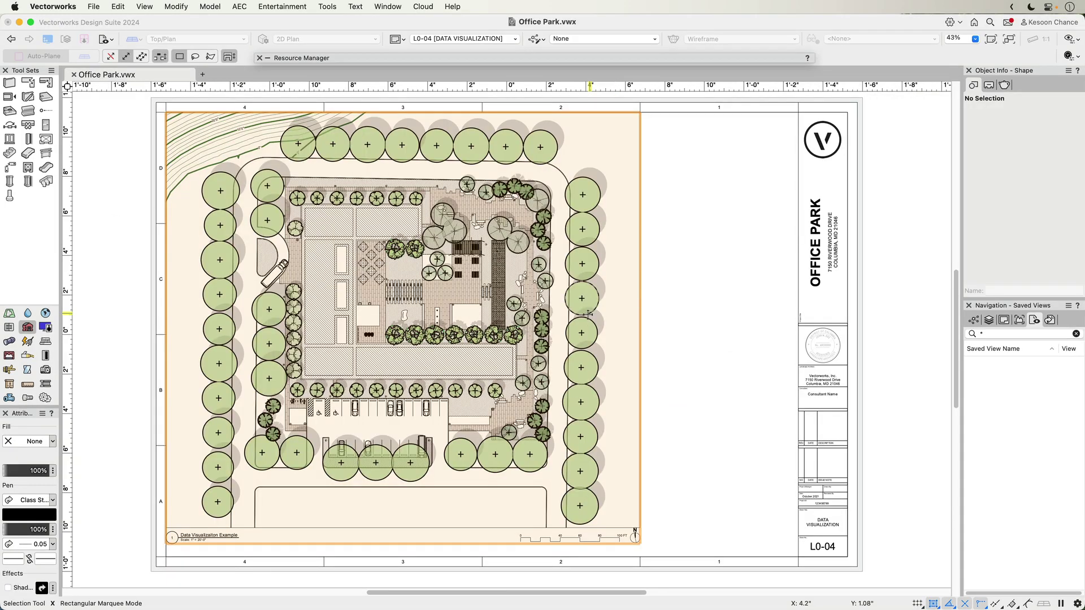
# - Set the site plan viewport's data visualization to Plant | Latin Name and deselect to view the result
pyautogui.click(627, 294)
pyautogui.click(1050, 154)
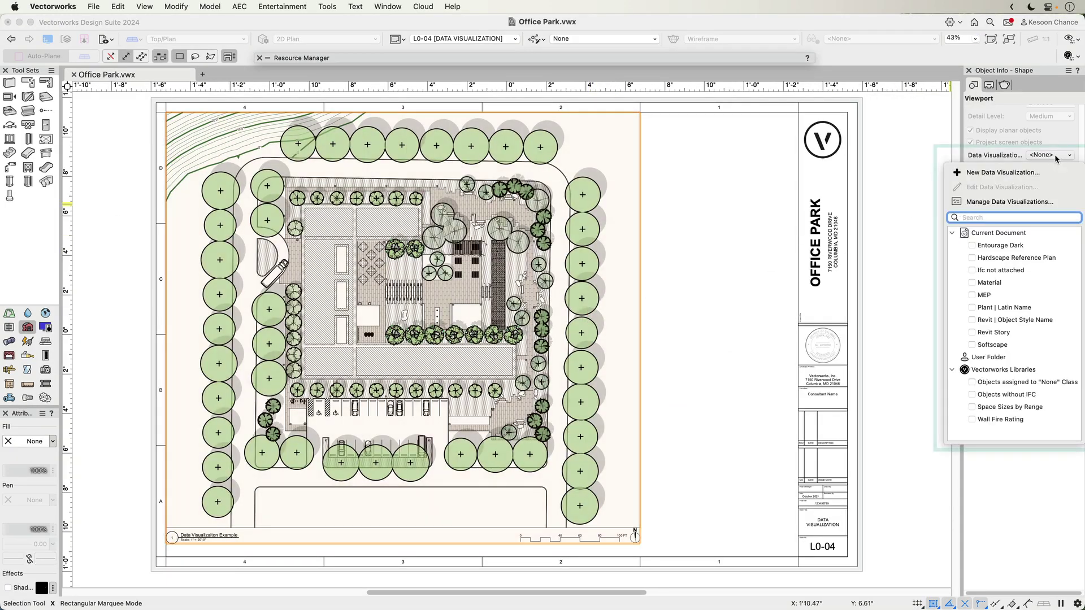
pyautogui.click(1001, 307)
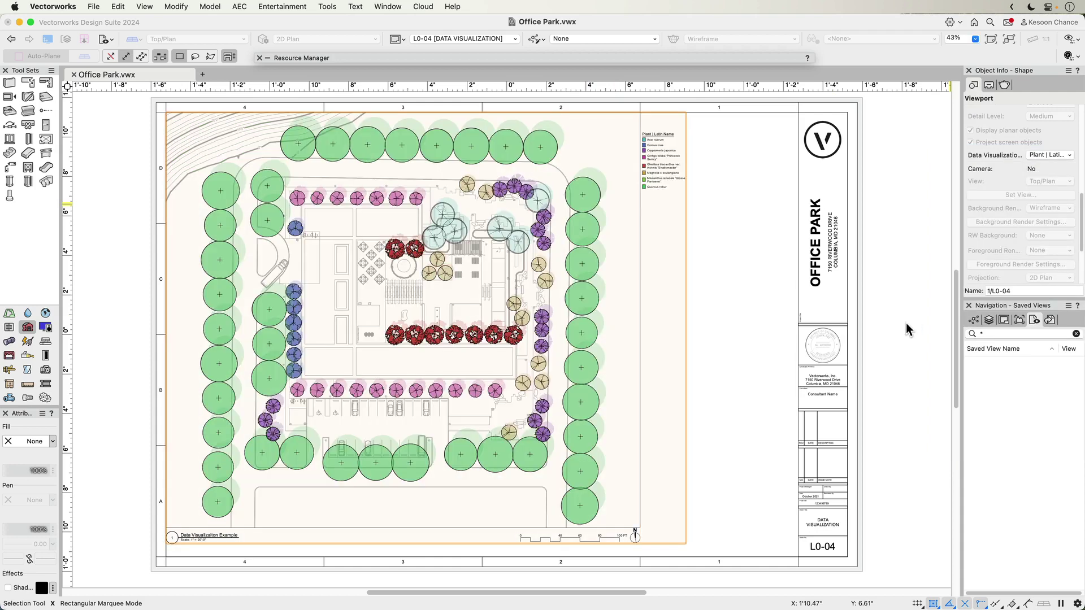
pyautogui.click(906, 328)
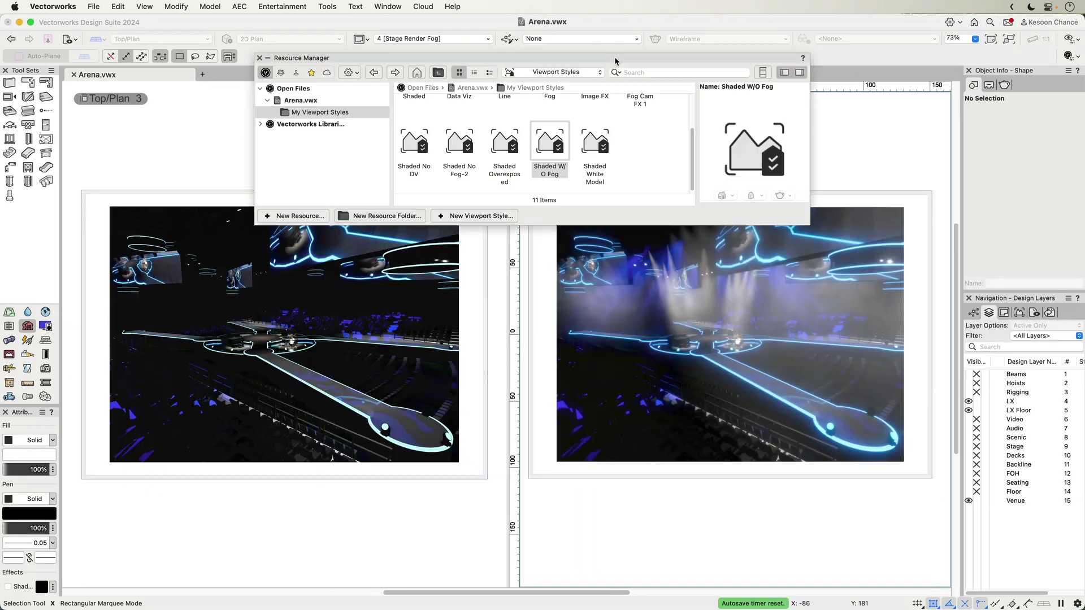
# - Switch the Shaded W/O Fog style's RW Background to a different Black Lit Fog option
pyautogui.rightClick(563, 143)
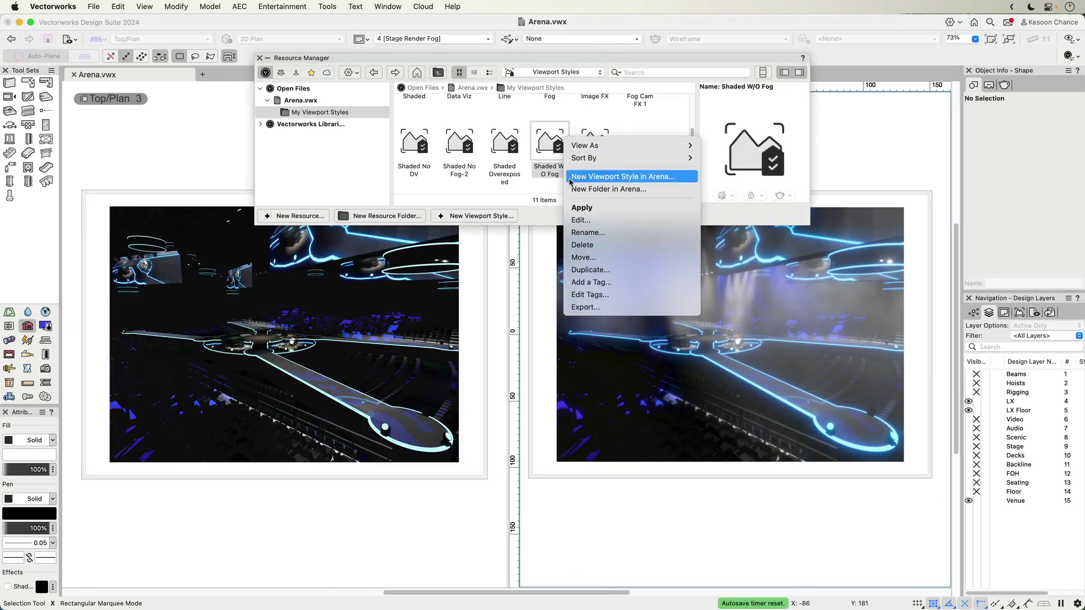
pyautogui.click(580, 219)
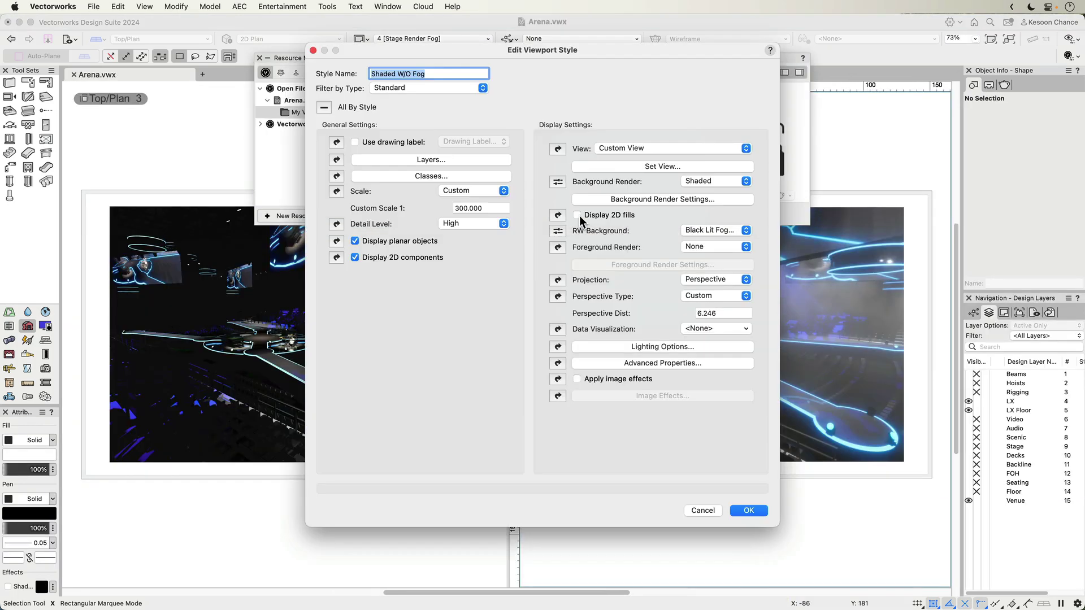
pyautogui.click(717, 230)
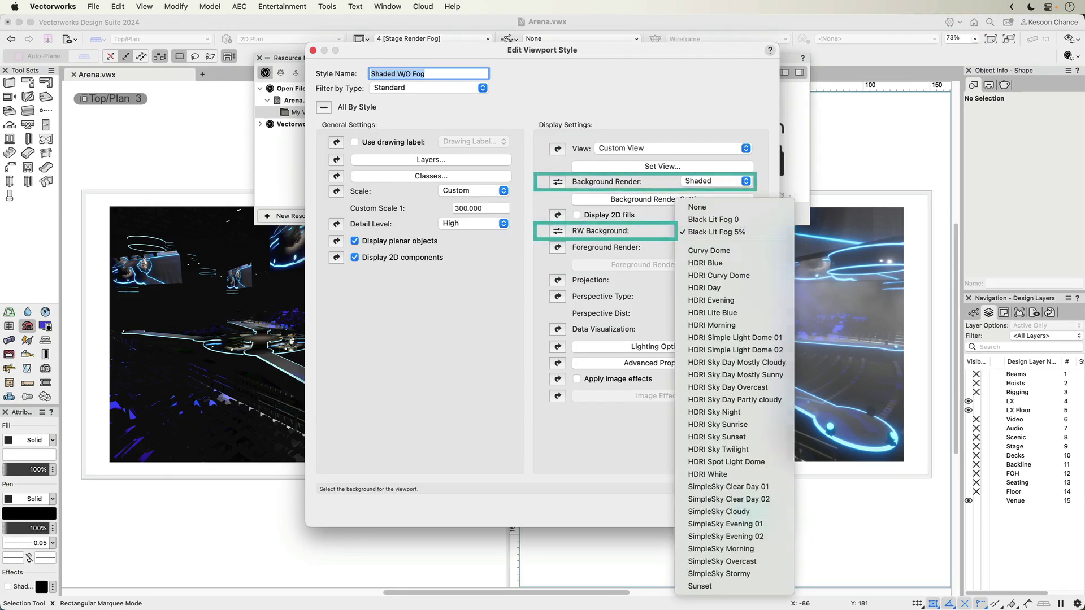
pyautogui.click(741, 220)
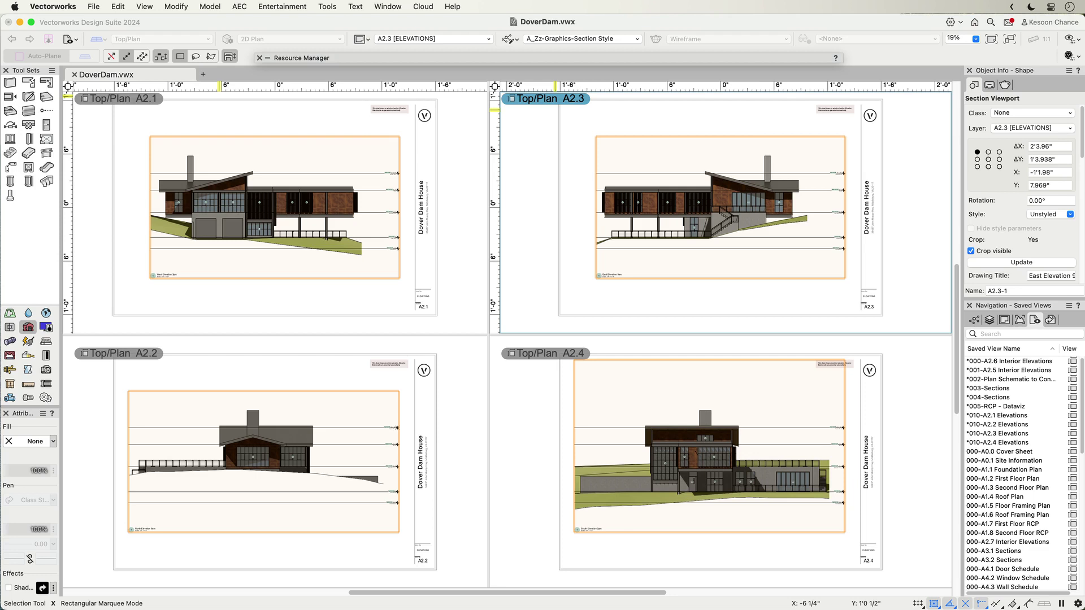
# - Replace the four elevation viewports' style with the Section style
pyautogui.press('`')
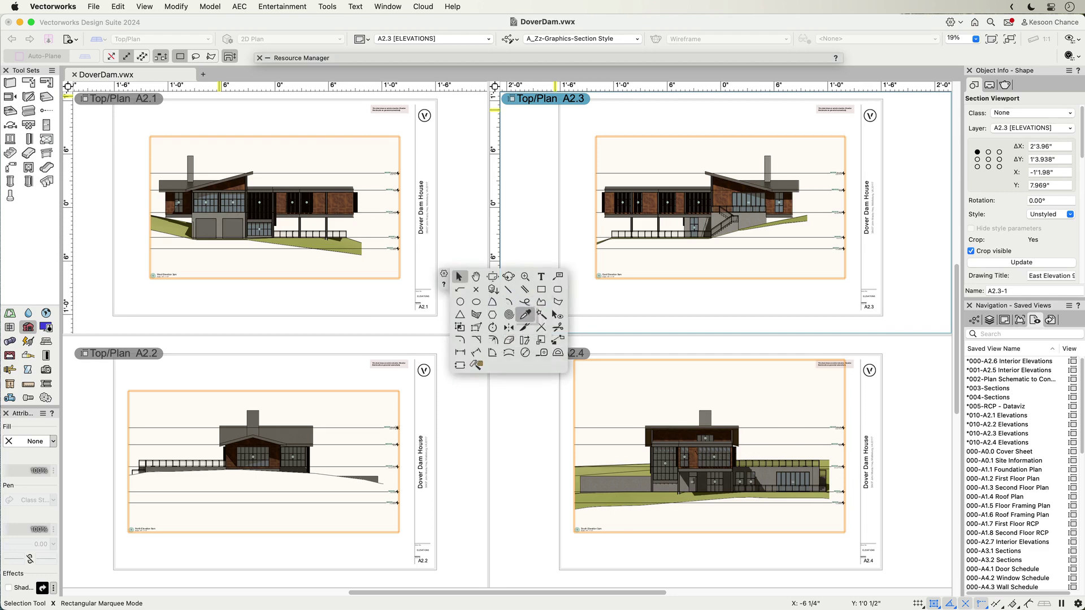
pyautogui.rightClick(421, 310)
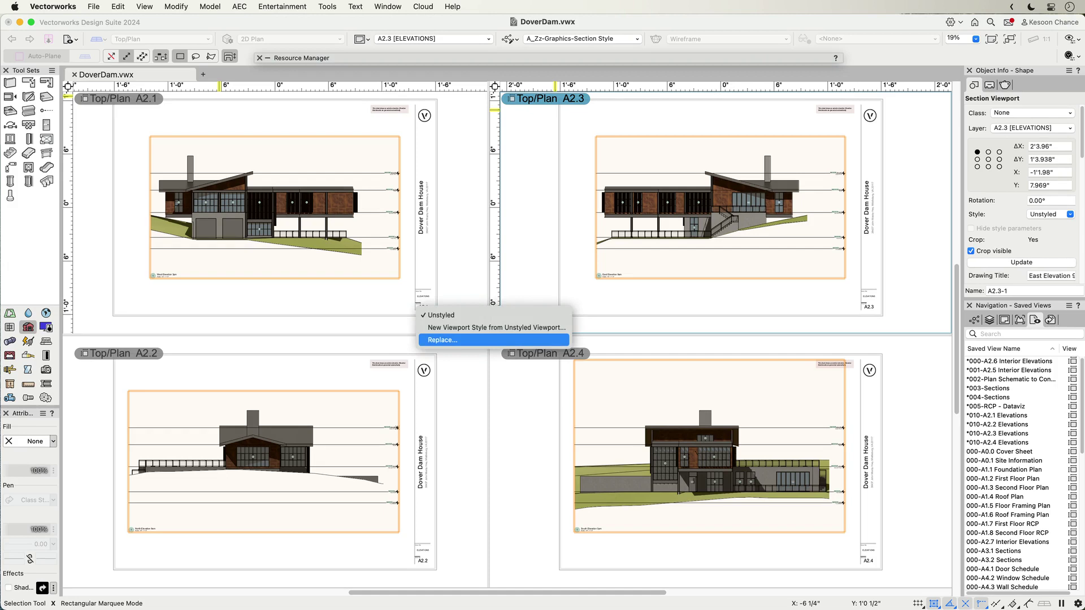
pyautogui.click(443, 339)
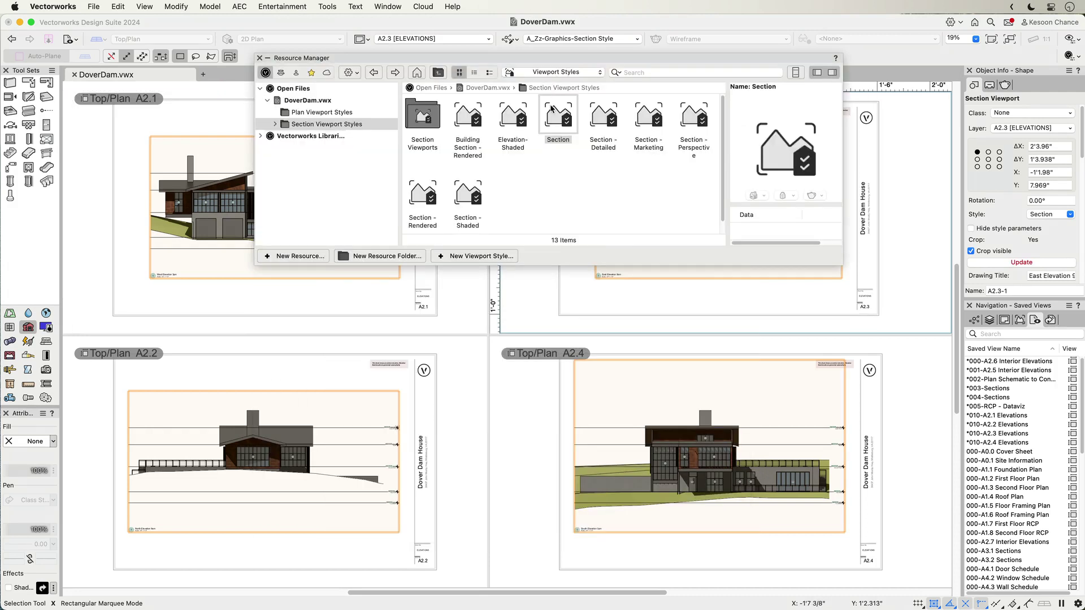
# - Set the Section style's Background Render to Hidden Line and confirm
pyautogui.rightClick(550, 106)
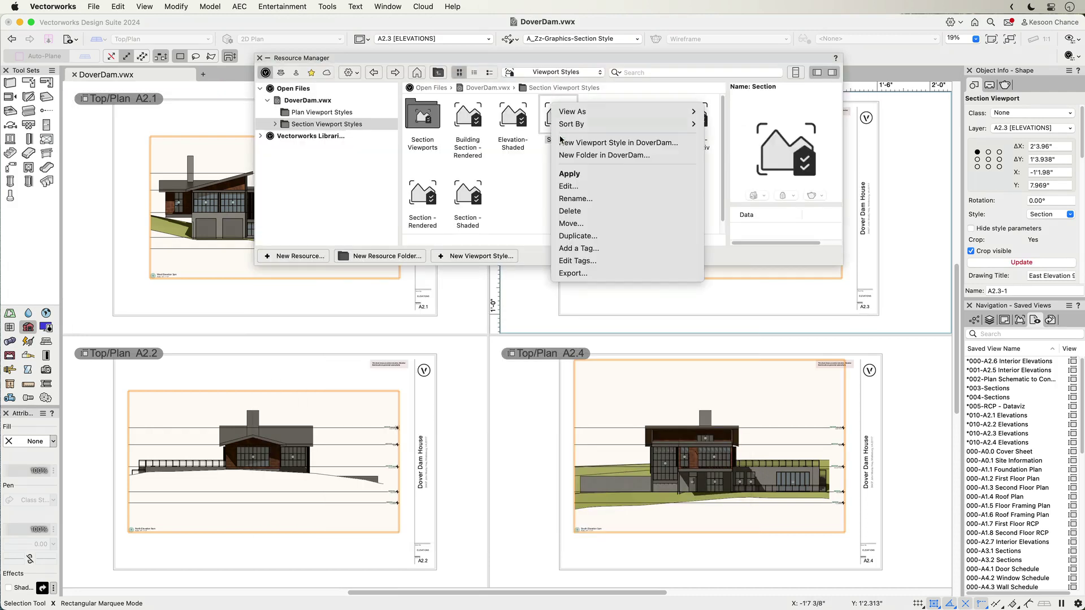
pyautogui.click(567, 184)
pyautogui.click(698, 170)
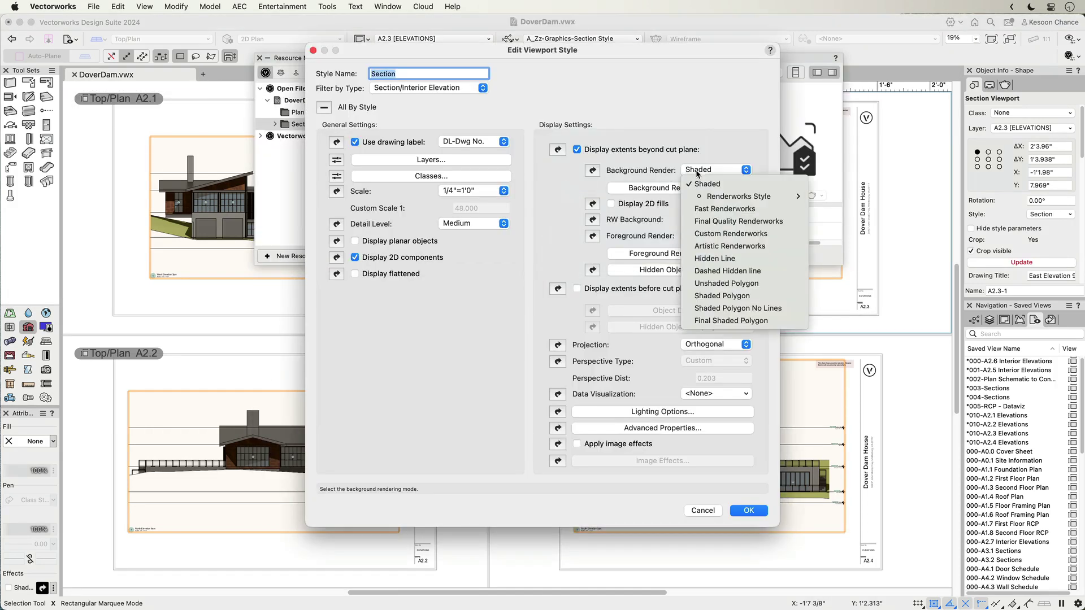
pyautogui.click(706, 258)
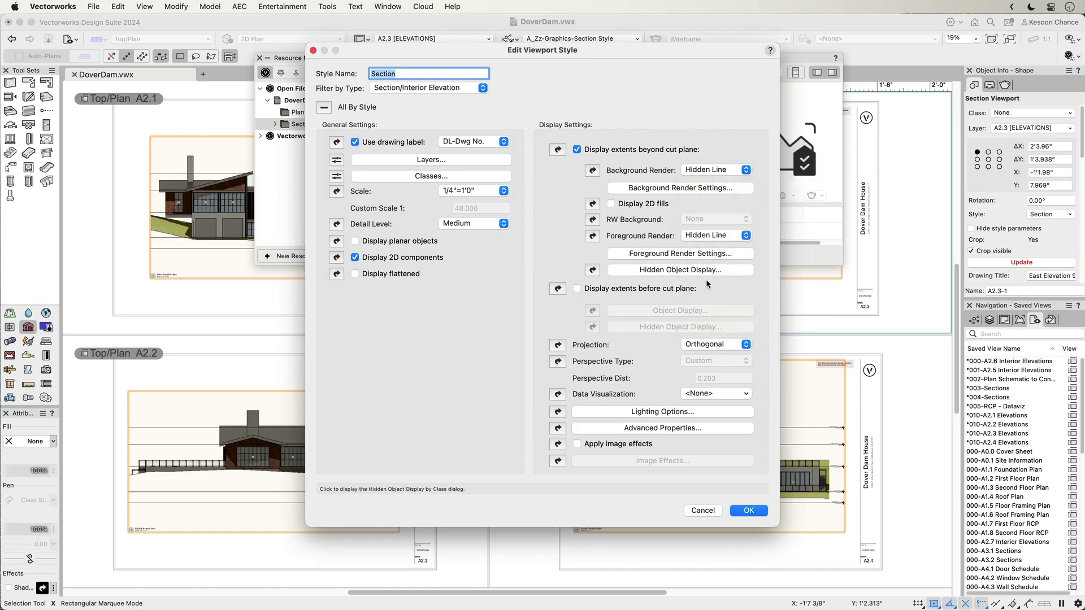
pyautogui.click(747, 512)
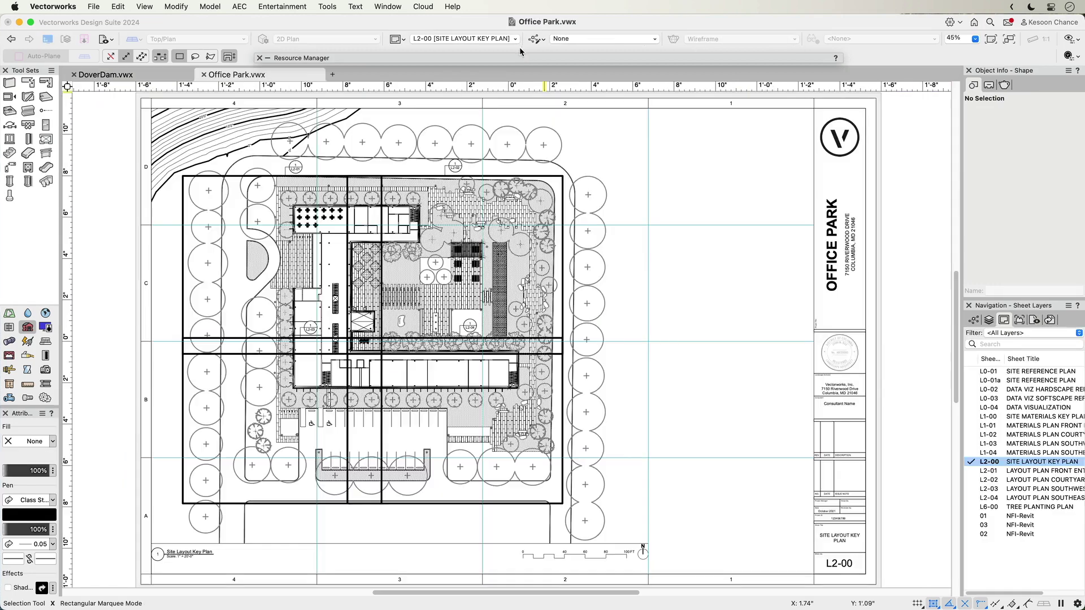
# - Import DoverDam's Layout Plan style into Office Park.vwx, choosing Replace at the name conflict
pyautogui.moveTo(522, 56)
pyautogui.click(552, 115)
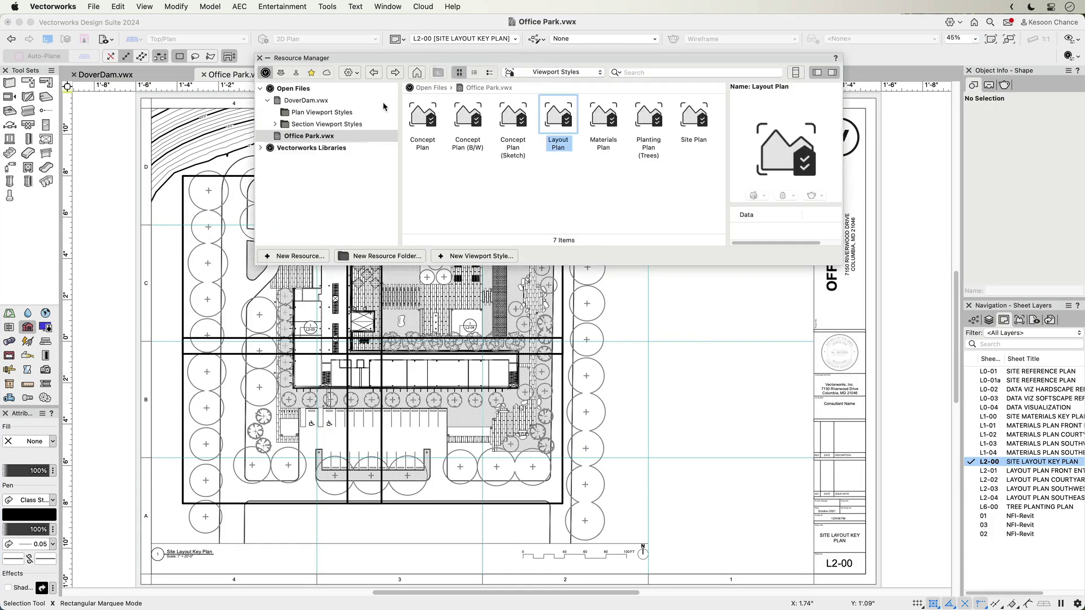
pyautogui.click(322, 112)
pyautogui.rightClick(428, 123)
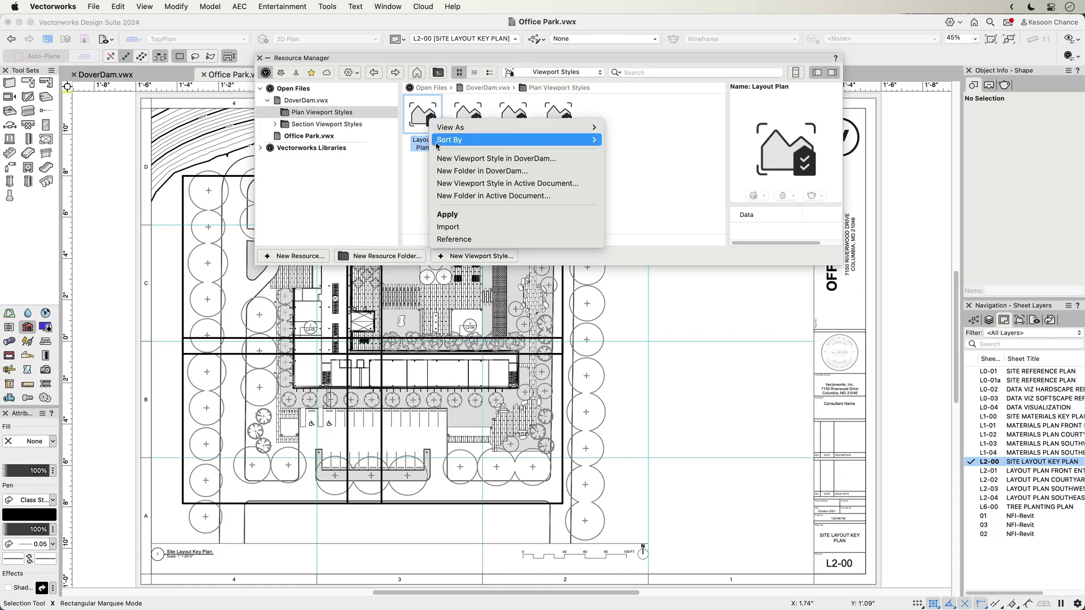
pyautogui.click(455, 227)
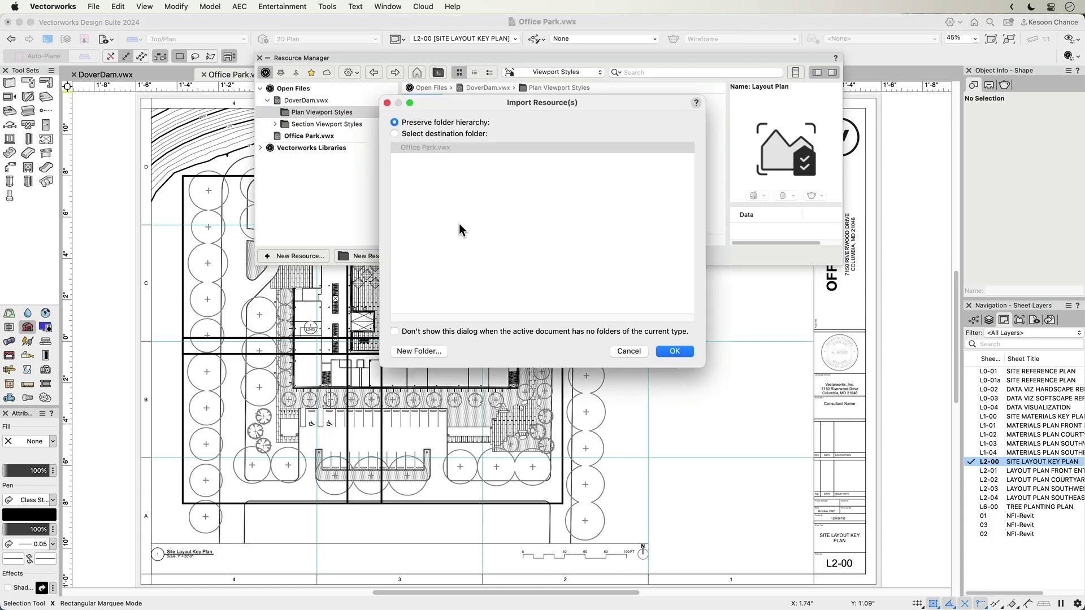
pyautogui.click(457, 134)
pyautogui.click(459, 148)
pyautogui.click(675, 351)
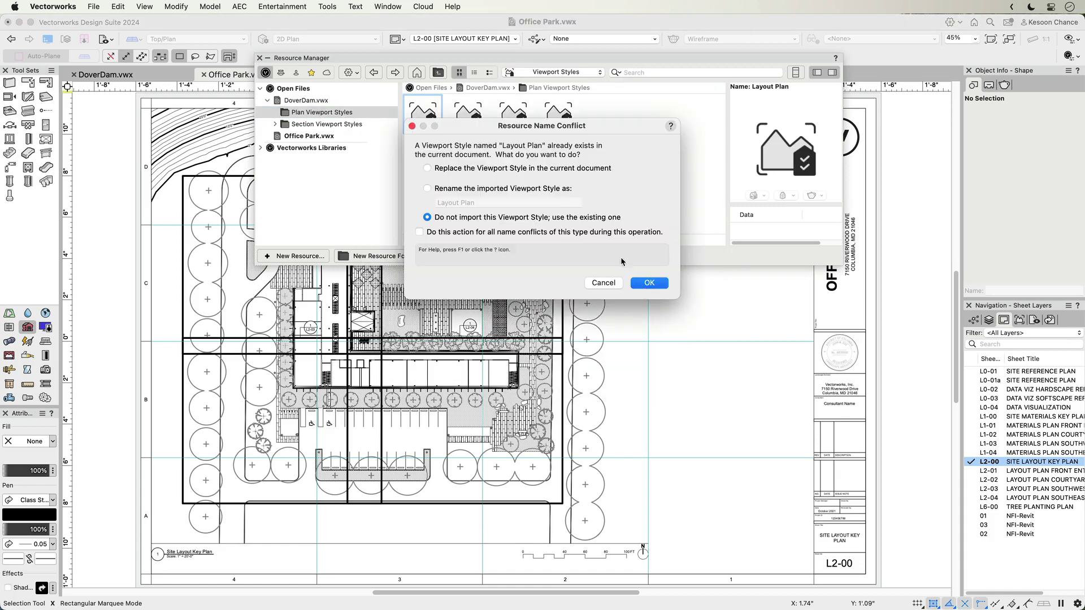
pyautogui.click(558, 170)
pyautogui.click(649, 282)
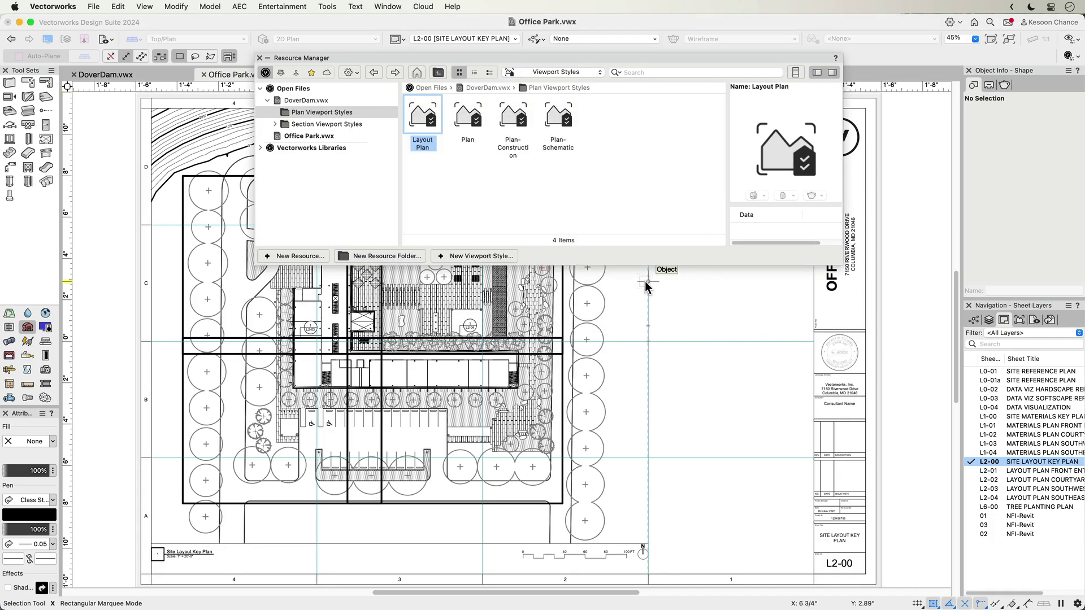